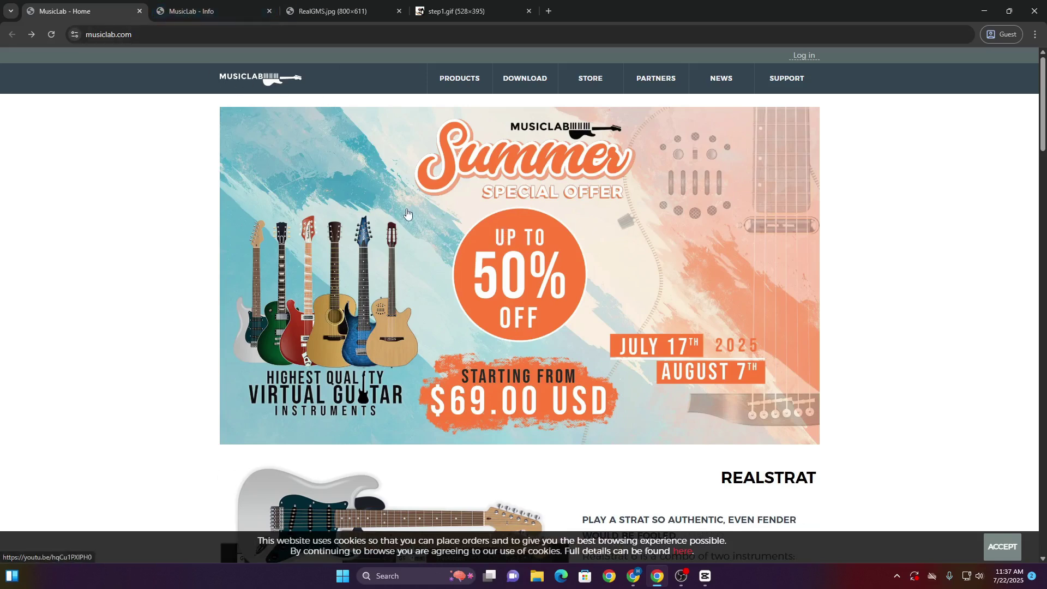
scroll(507, 225, down, 2)
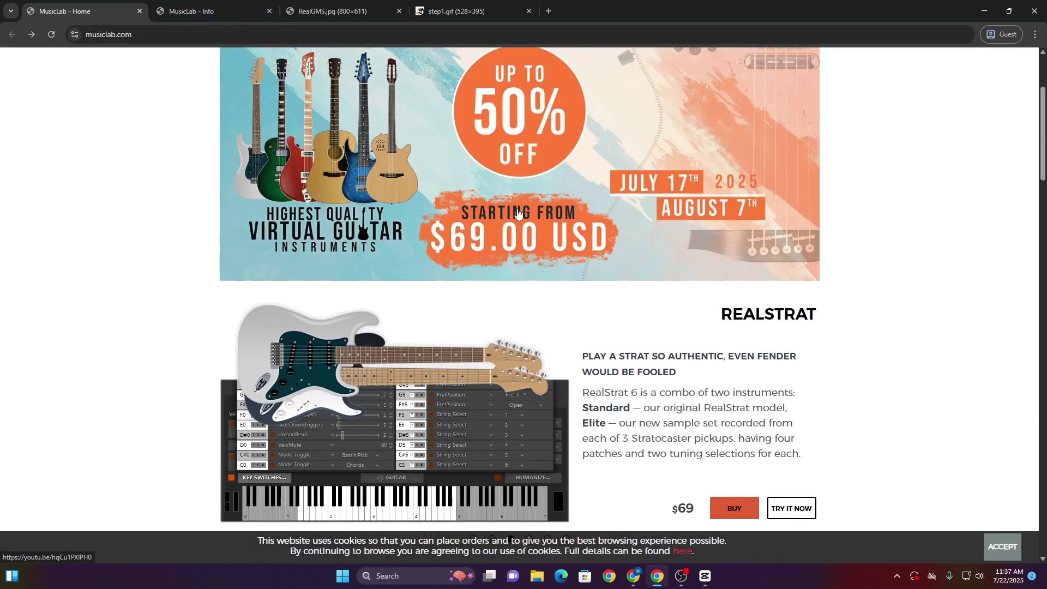
scroll(518, 213, down, 2)
scroll(753, 243, down, 2)
scroll(787, 240, down, 3)
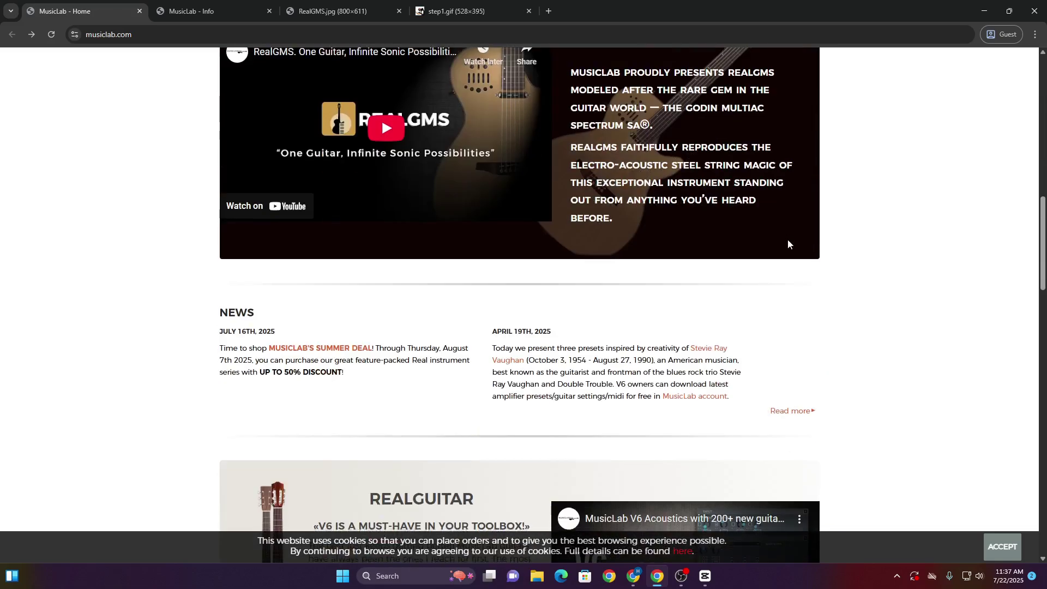
scroll(657, 274, down, 1)
scroll(447, 204, down, 1)
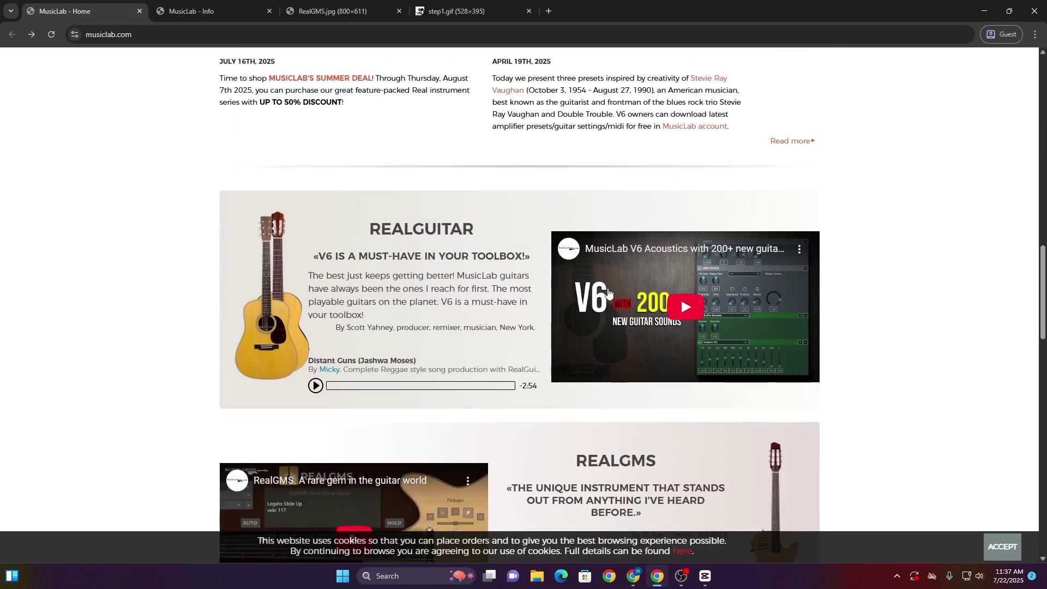
Read the RealGuitar info page, then view the RealGuitar installer wizard image in step1.gif.
click(212, 8)
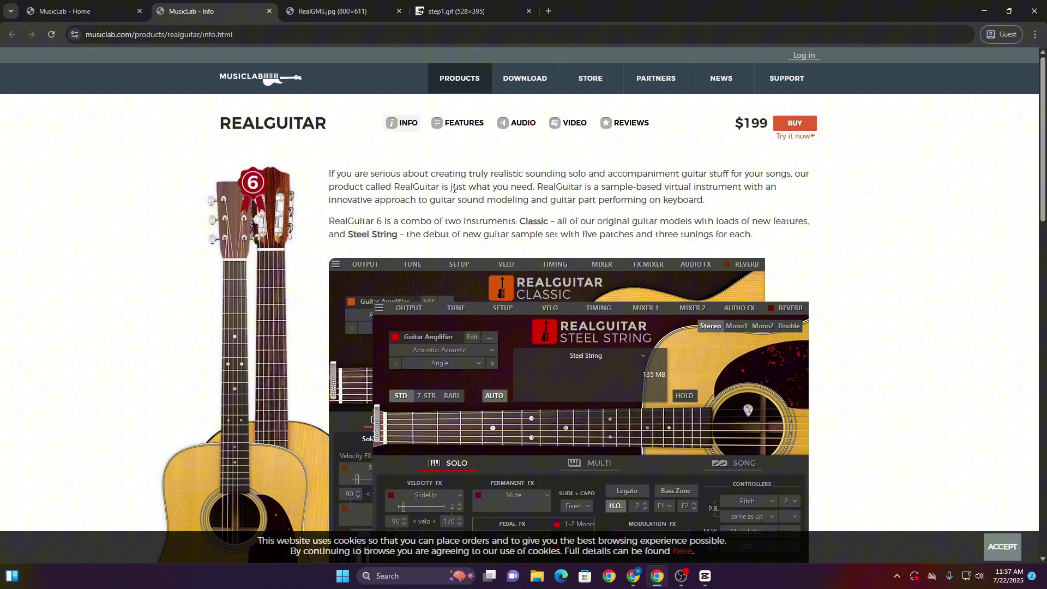
scroll(467, 182, down, 2)
scroll(472, 183, down, 1)
scroll(491, 178, down, 2)
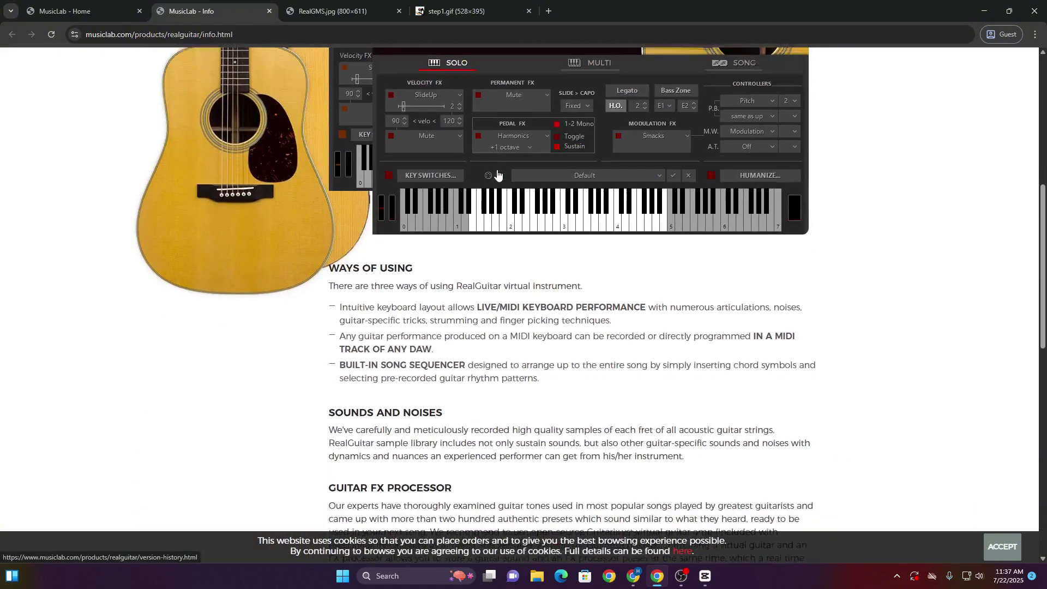
scroll(497, 176, down, 1)
scroll(513, 210, down, 2)
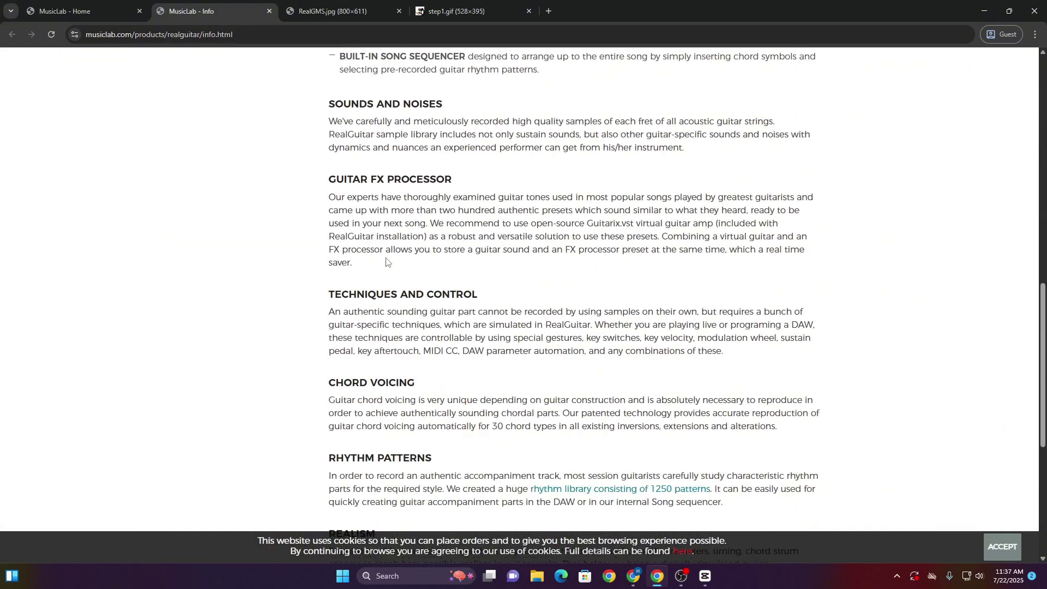
scroll(387, 263, down, 2)
scroll(386, 263, down, 1)
scroll(415, 263, down, 1)
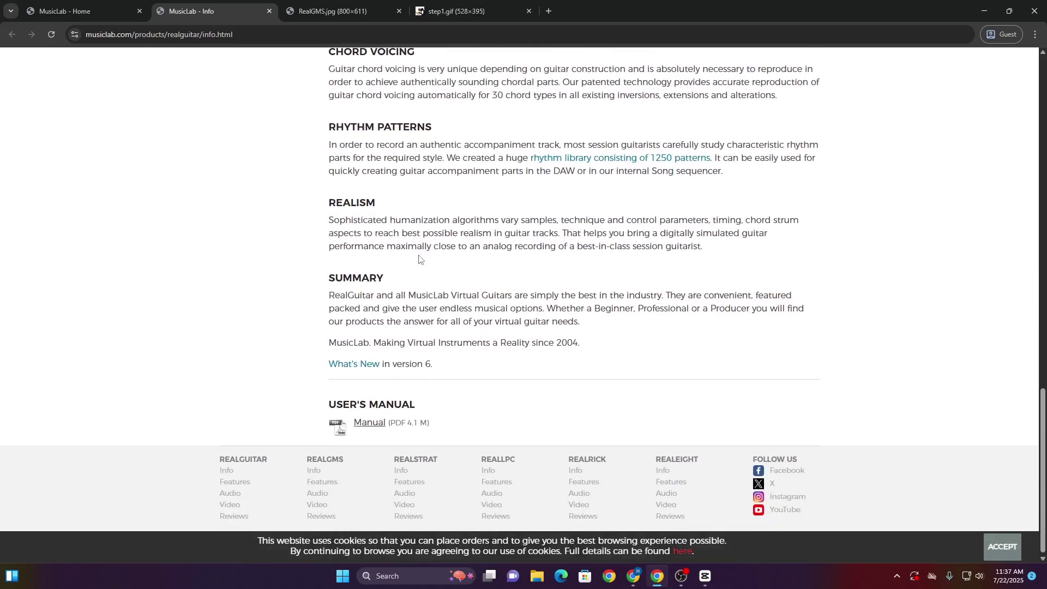
scroll(490, 282, up, 4)
scroll(507, 262, up, 2)
scroll(548, 215, up, 5)
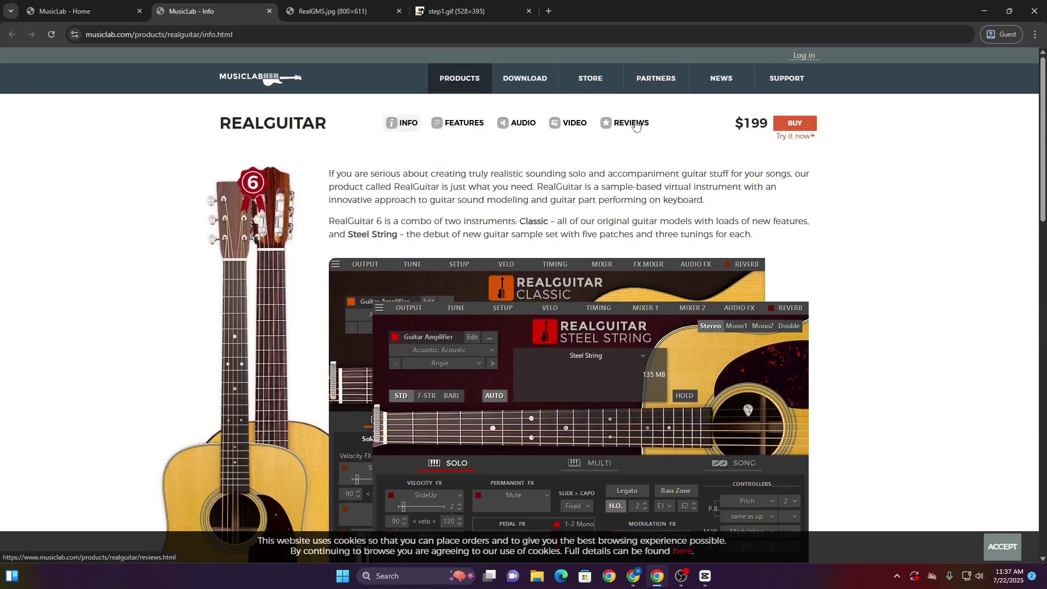
click(453, 14)
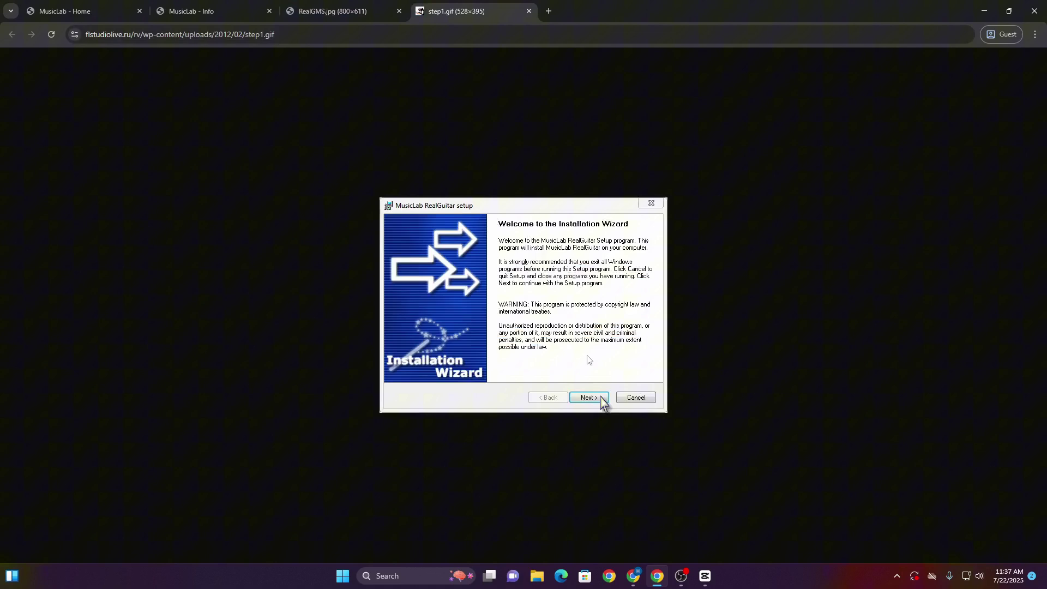
key(ctrl+shift+Tab)
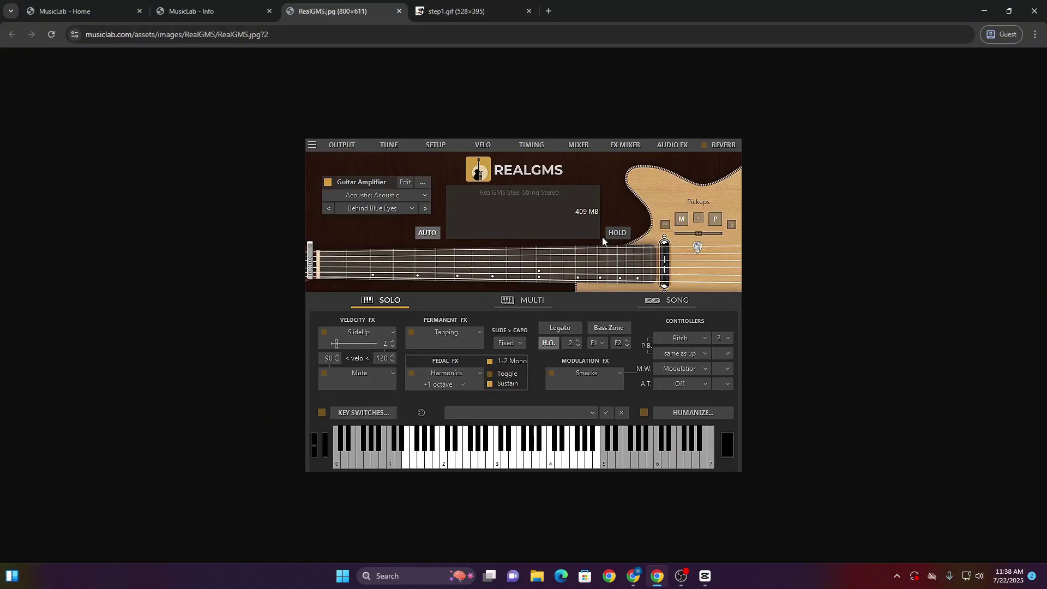